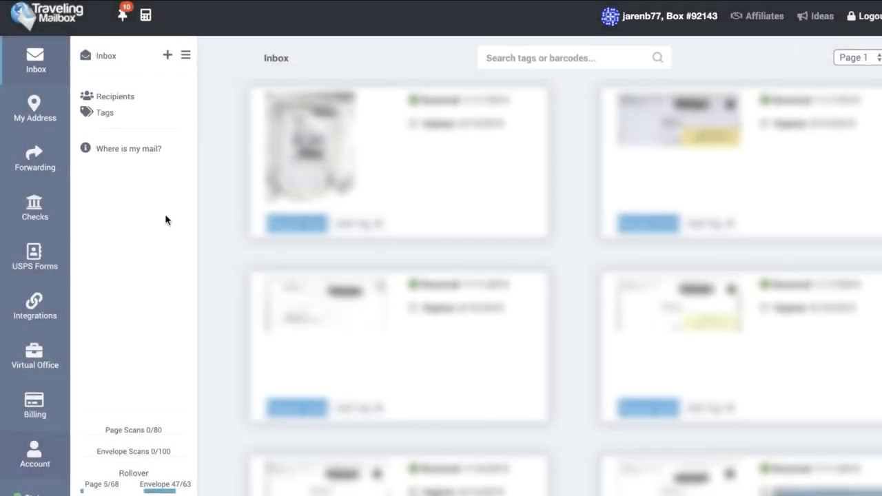
Step: Enlarge the 7/17/2019 envelope scan, then request Open and Scan for that mail piece
scroll(712, 279, "down", 1)
scroll(712, 279, "down", 4)
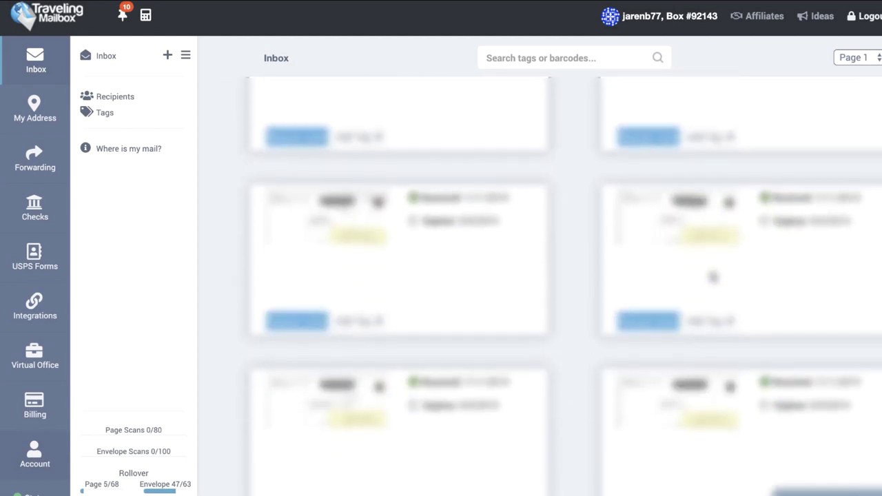
scroll(713, 262, "up", 4)
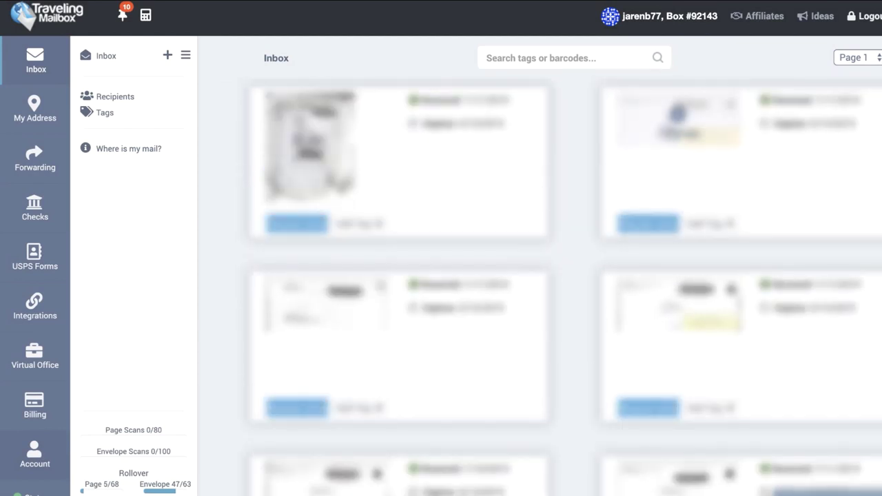
left_click(654, 144)
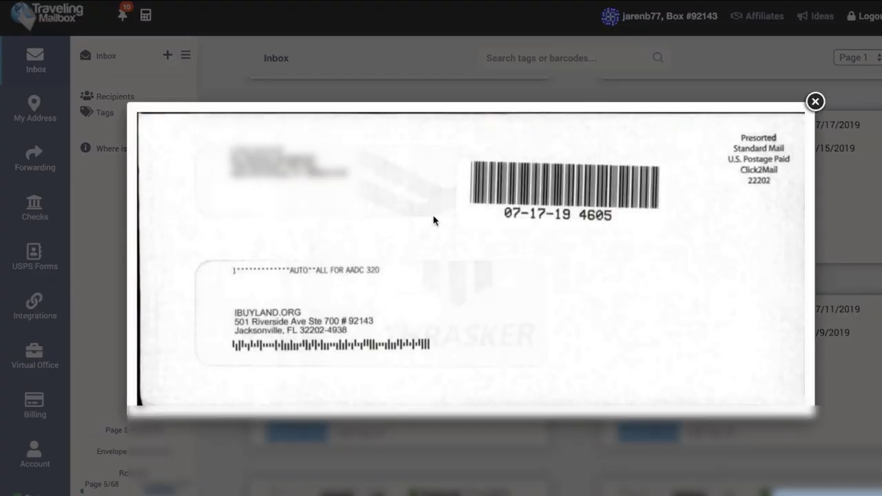
left_click(496, 354)
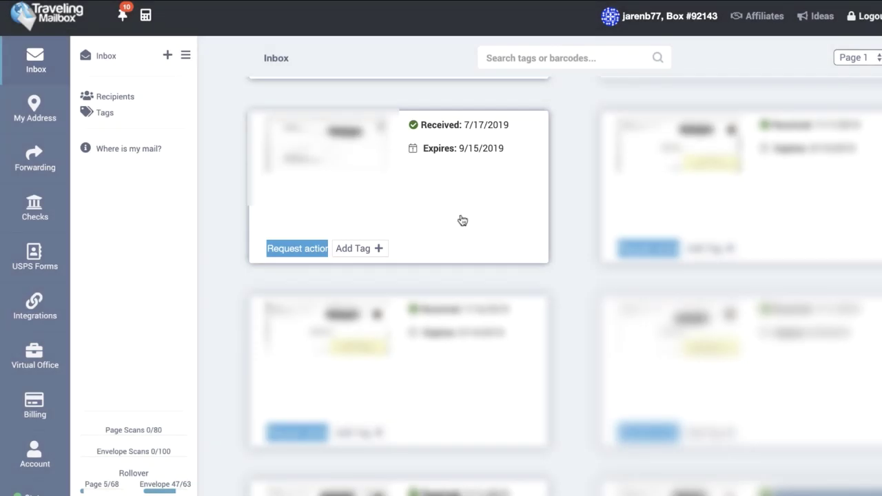
left_click(304, 249)
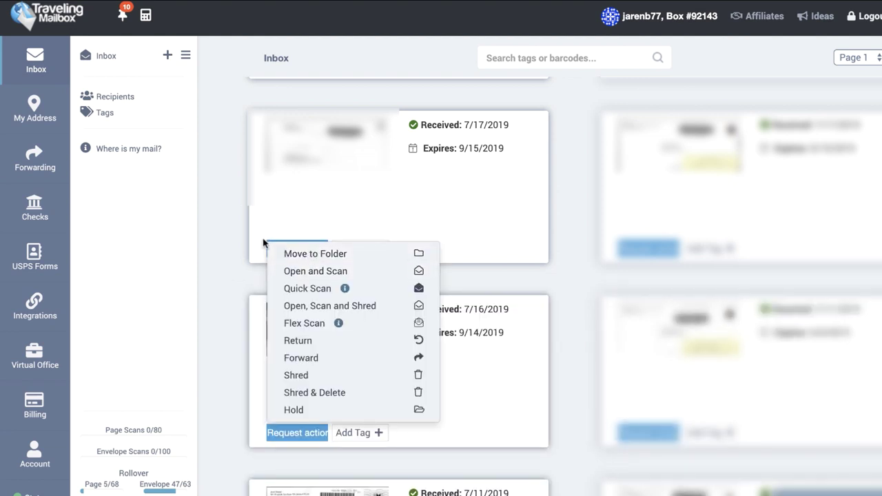
left_click(312, 272)
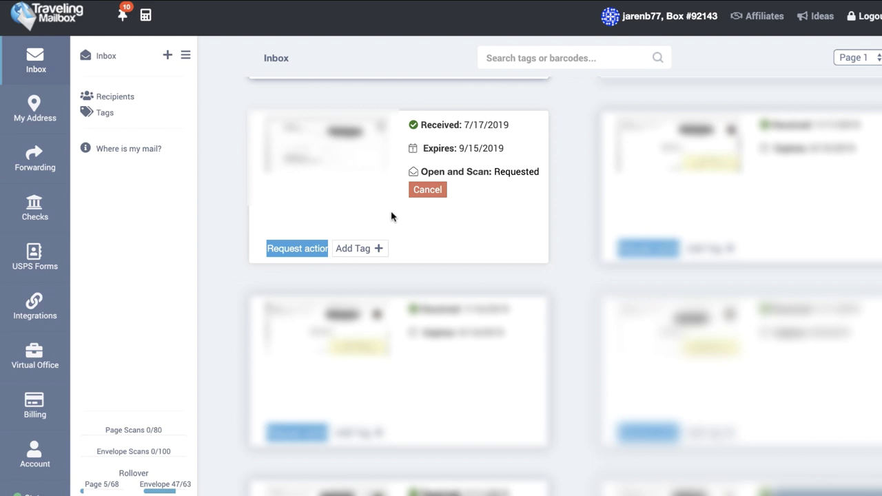
Step: Scroll the Inbox to Page 2 and show the Basic, Extended and Small Business pricing page
scroll(524, 257, "up", 1)
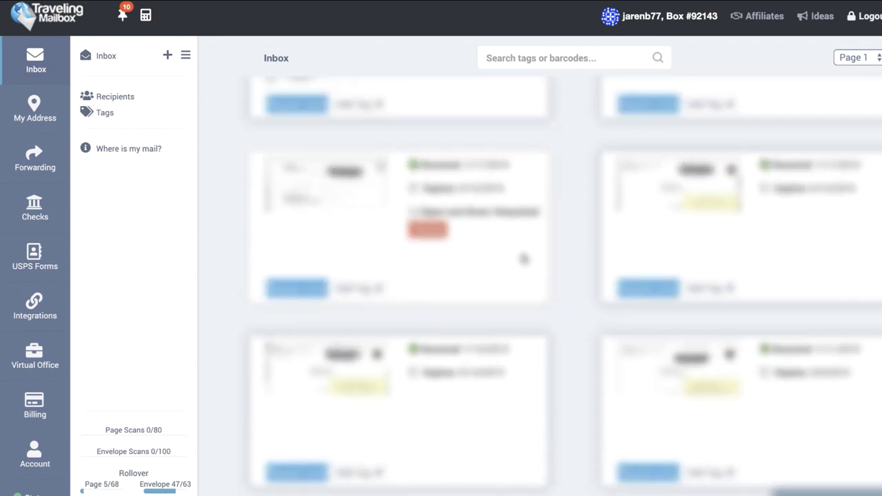
scroll(530, 259, "down", 5)
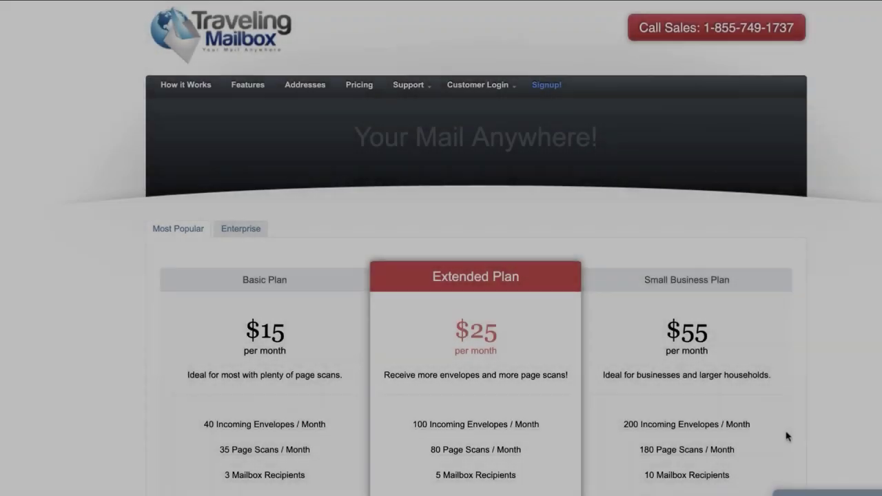
mouse_move(788, 435)
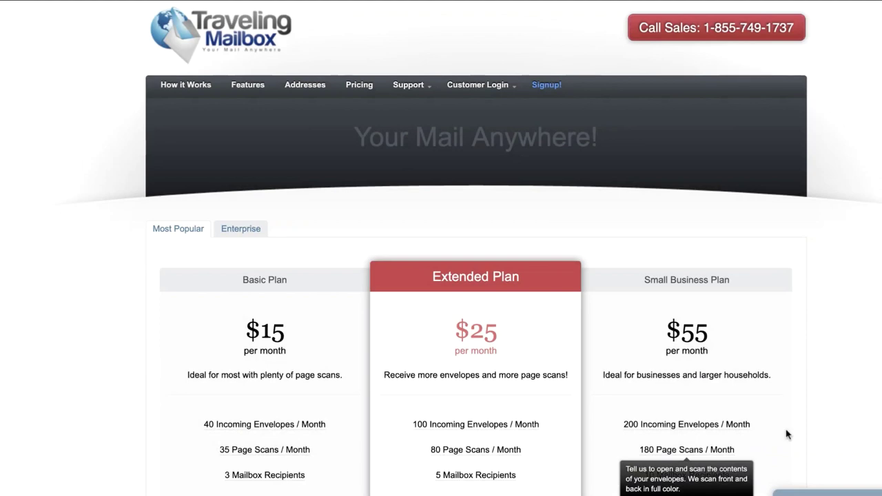
scroll(786, 434, "down", 3)
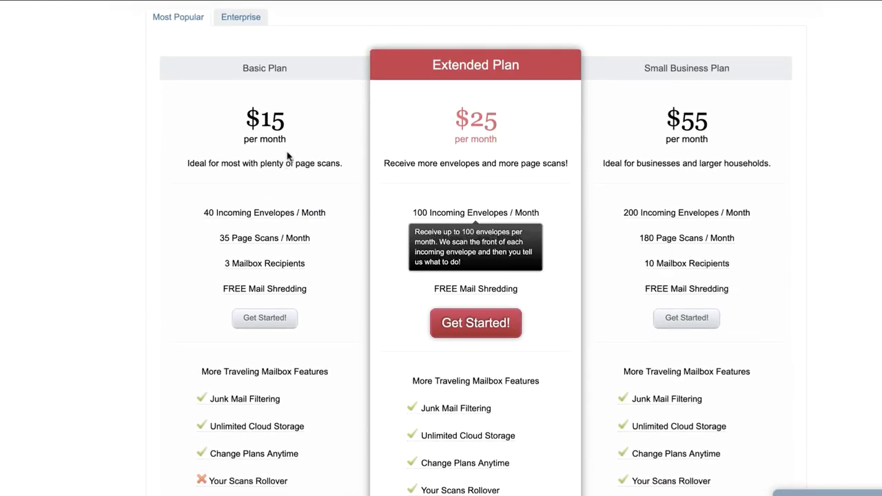
scroll(867, 206, "down", 1)
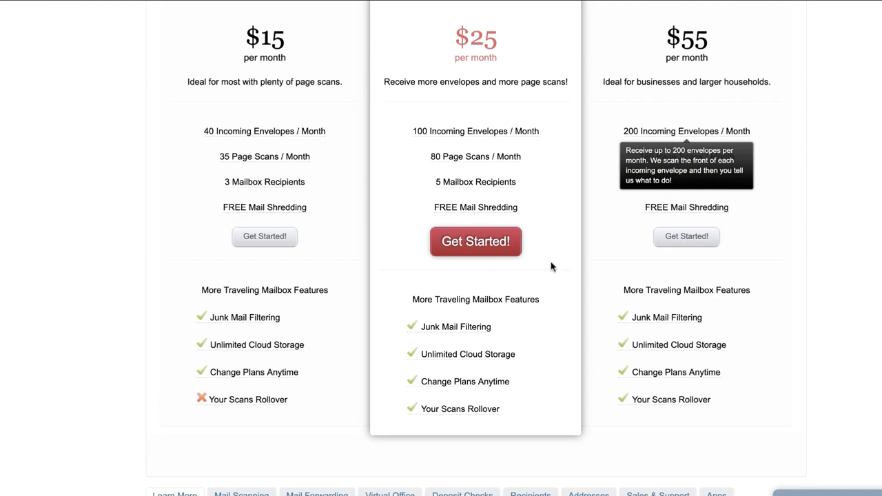
scroll(849, 169, "down", 1)
scroll(853, 208, "up", 4)
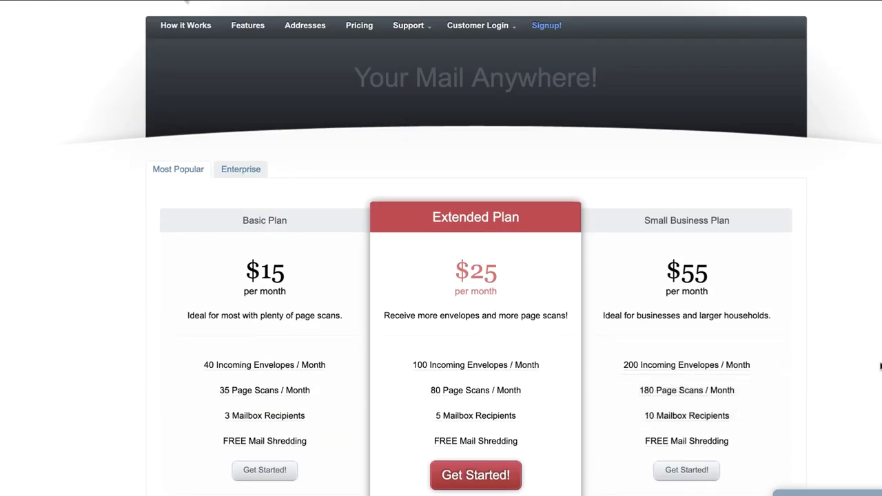
left_click(243, 170)
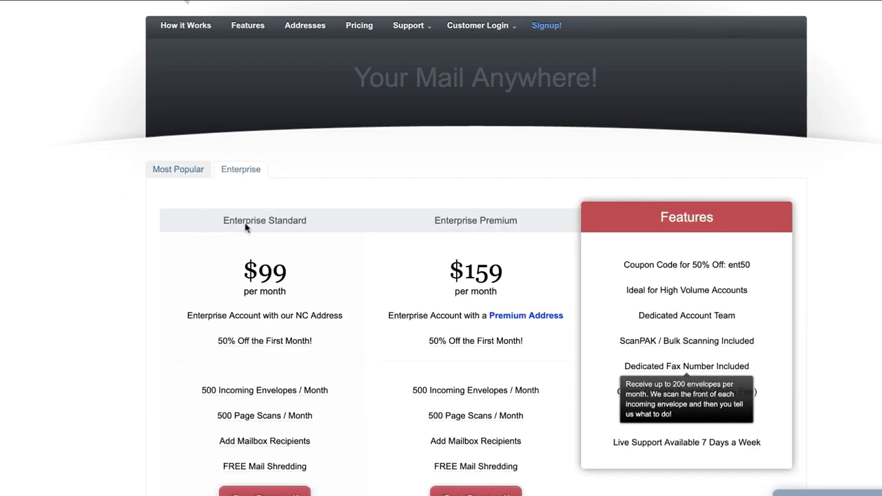
scroll(783, 310, "down", 1)
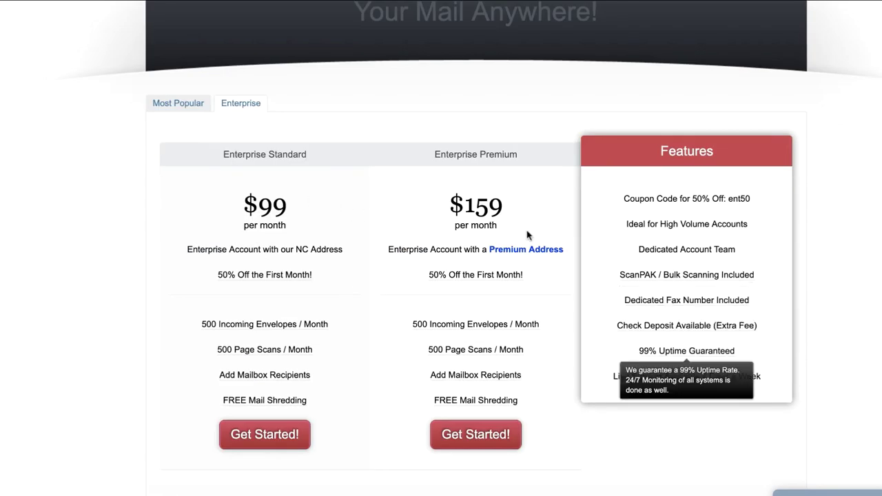
left_click(177, 104)
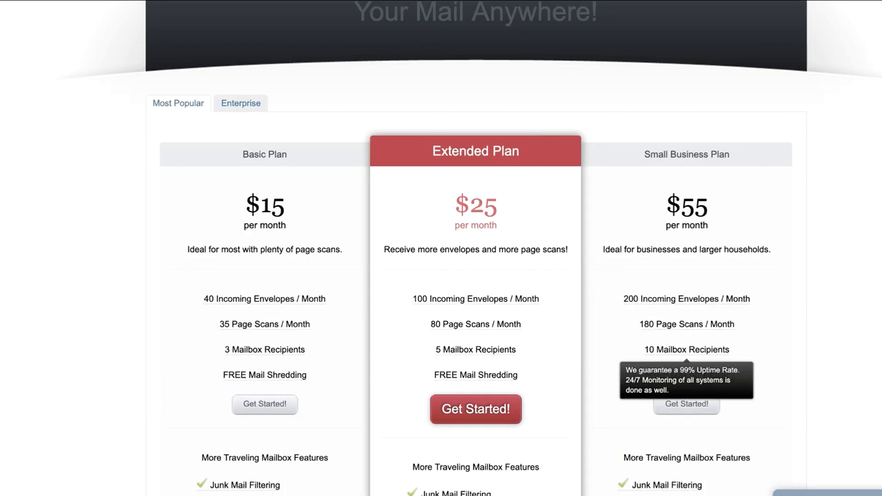
scroll(733, 250, "down", 1)
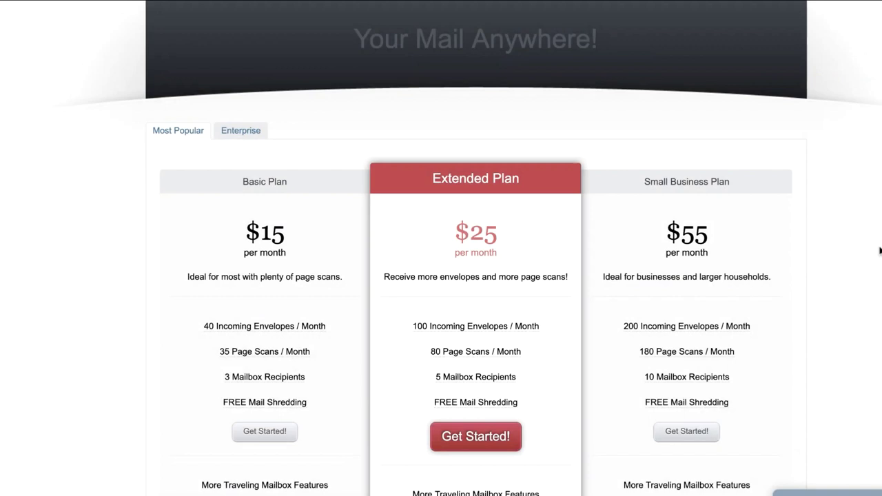
Step: Scroll the Addresses page's regional lists, highlighting the Jacksonville and Orlando, FL addresses
scroll(835, 145, "up", 2)
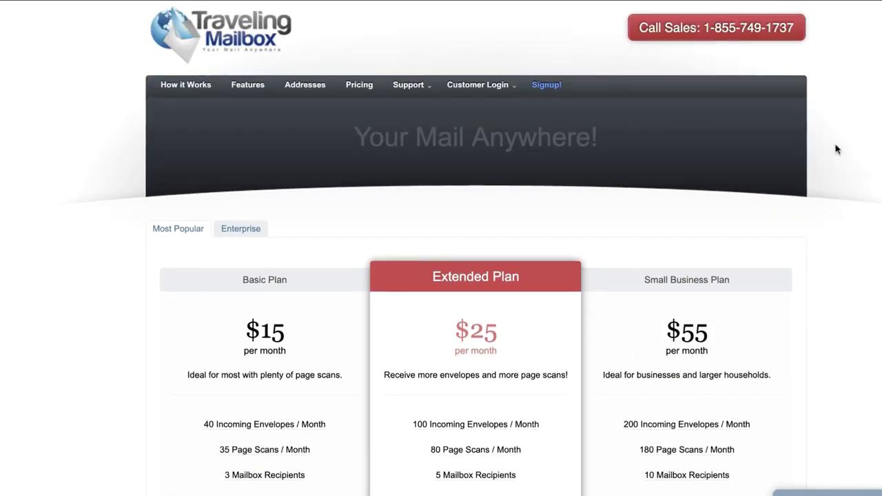
left_click(304, 90)
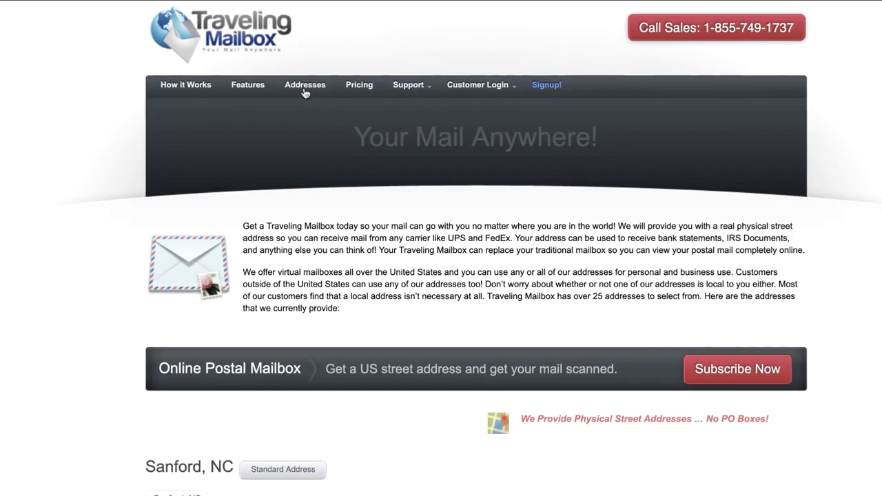
scroll(355, 104, "down", 2)
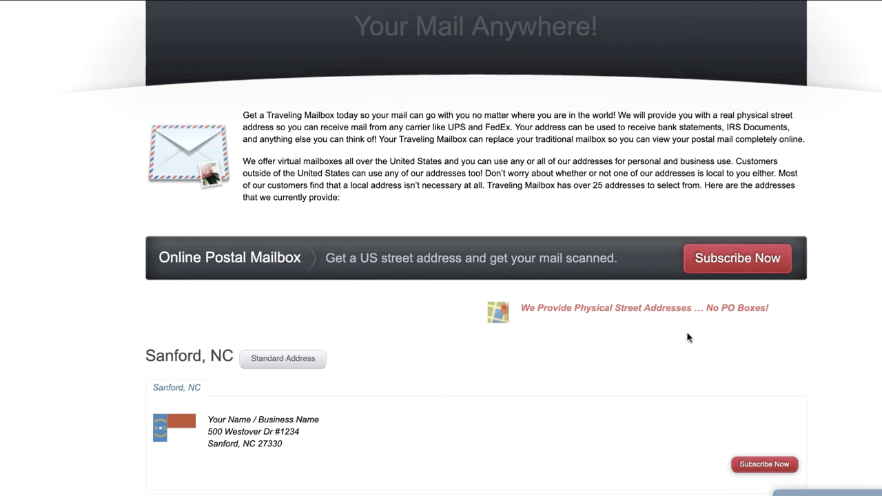
scroll(688, 337, "down", 1)
scroll(579, 319, "down", 3)
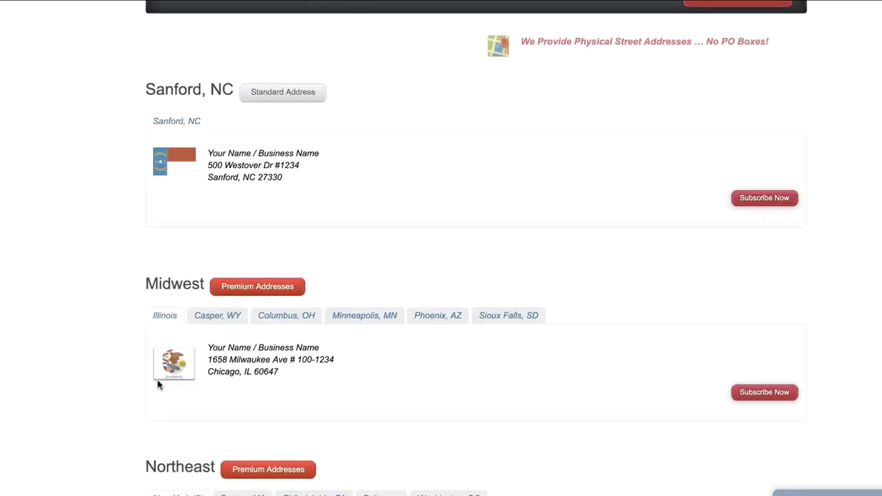
scroll(683, 276, "down", 10)
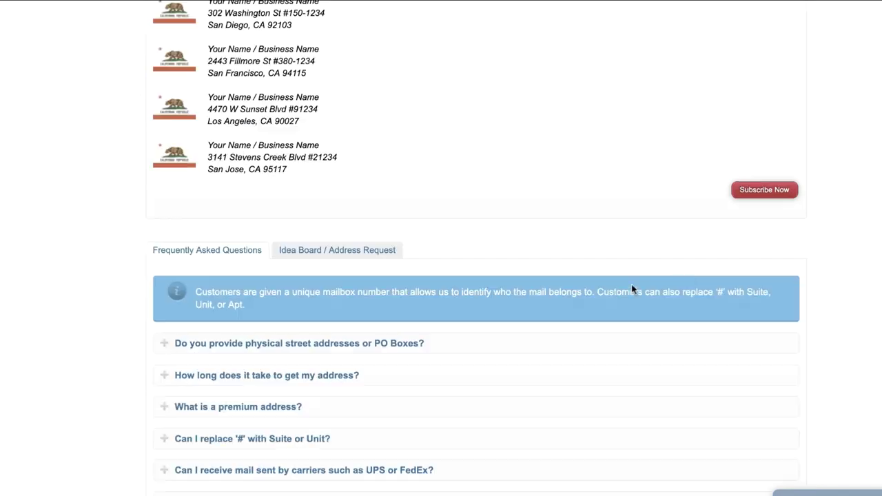
scroll(310, 212, "up", 10)
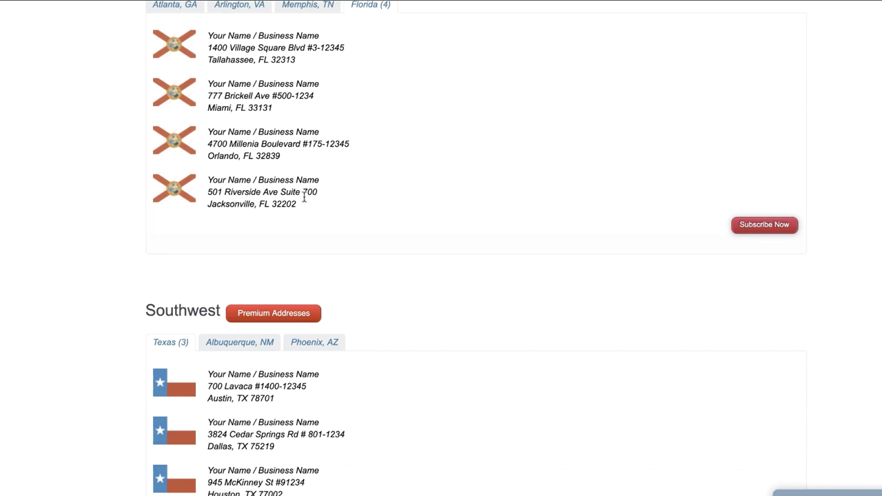
left_click_drag(304, 194, 212, 196)
left_click_drag(281, 156, 211, 155)
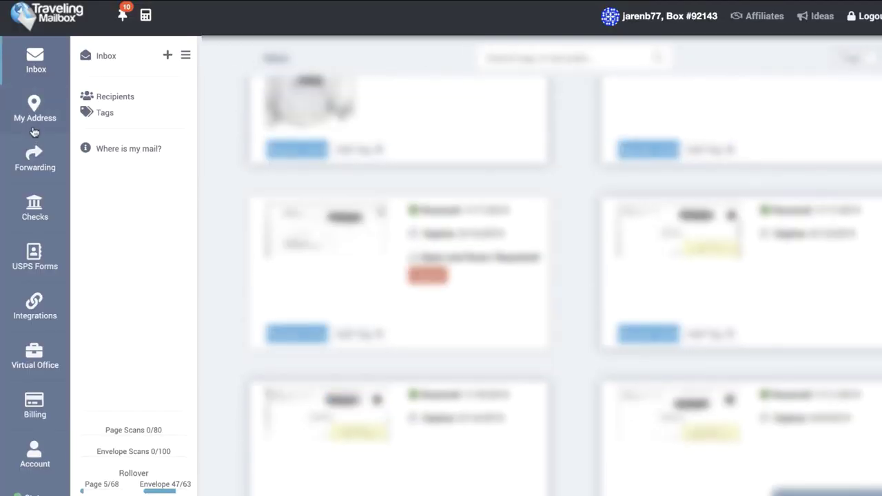
Step: Show My Address and scroll the boxes explaining how to address mail and packages
left_click(34, 114)
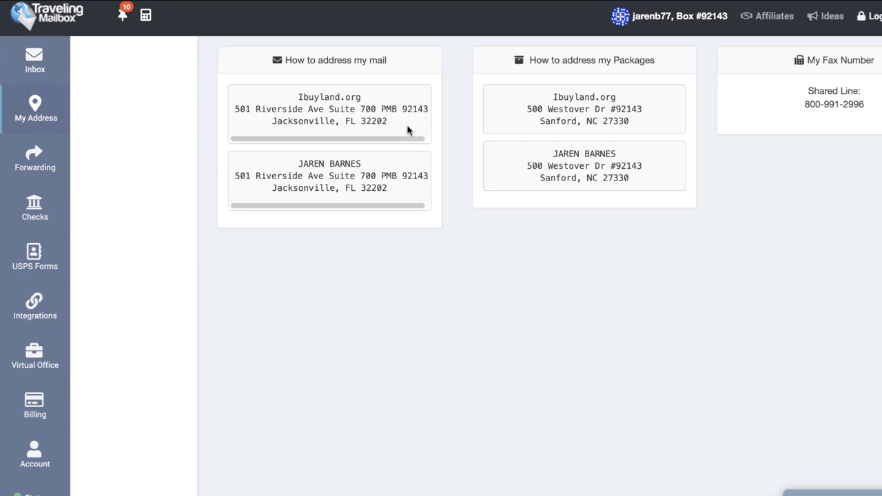
left_click_drag(409, 139, 413, 129)
scroll(308, 187, "right", 1)
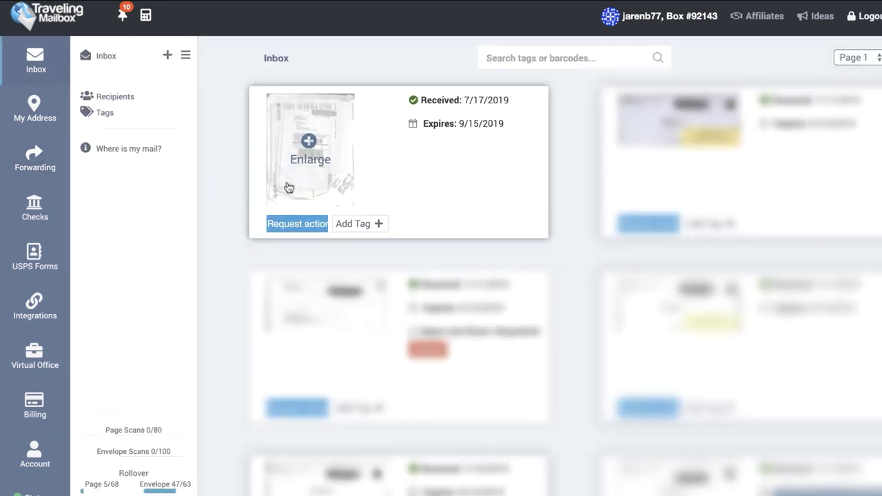
Step: Start forwarding the top mail piece, open the new-address form, then go back
left_click(295, 233)
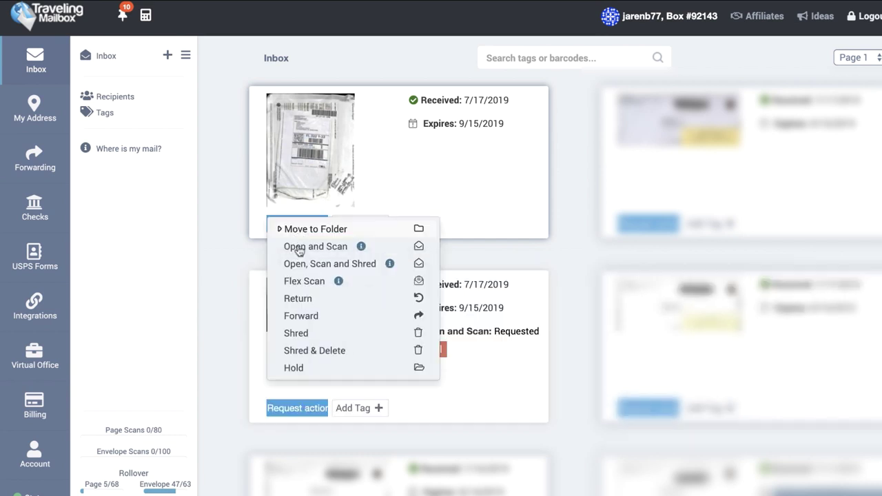
left_click(314, 318)
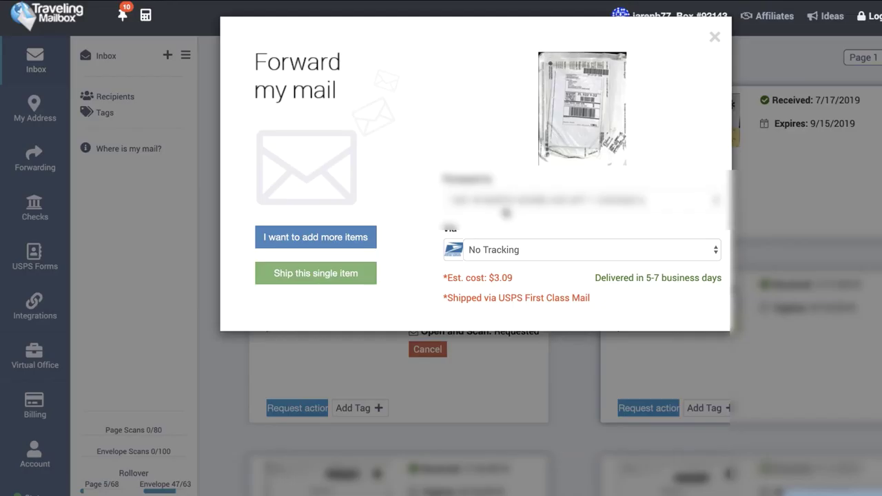
left_click(497, 206)
left_click(498, 238)
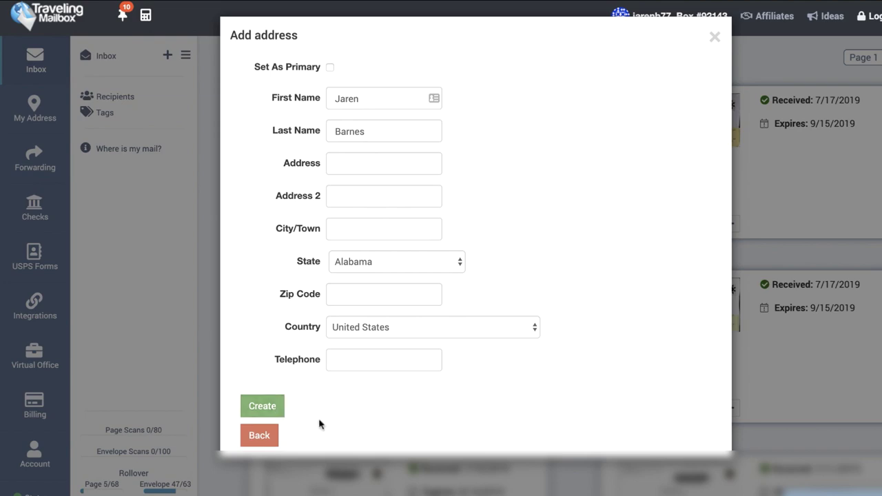
left_click(258, 441)
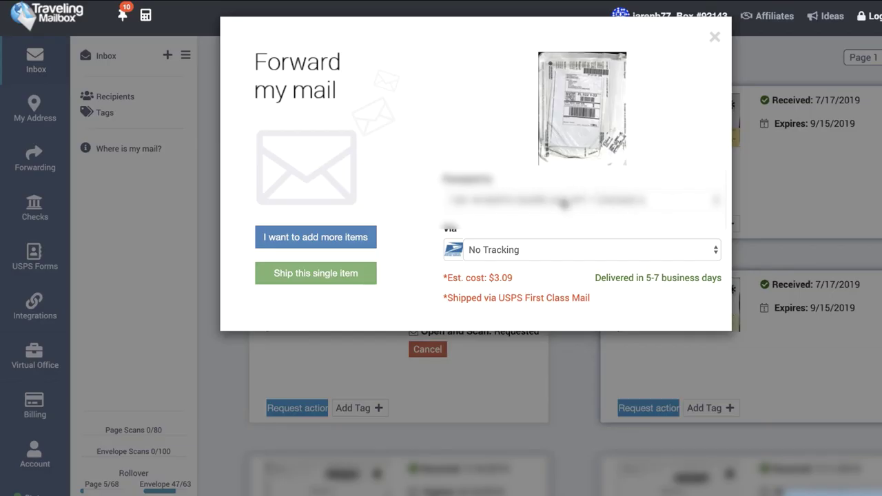
Step: Review the carrier list, keep No Tracking shipping, and highlight the estimated shipping cost
left_click(496, 202)
left_click(531, 251)
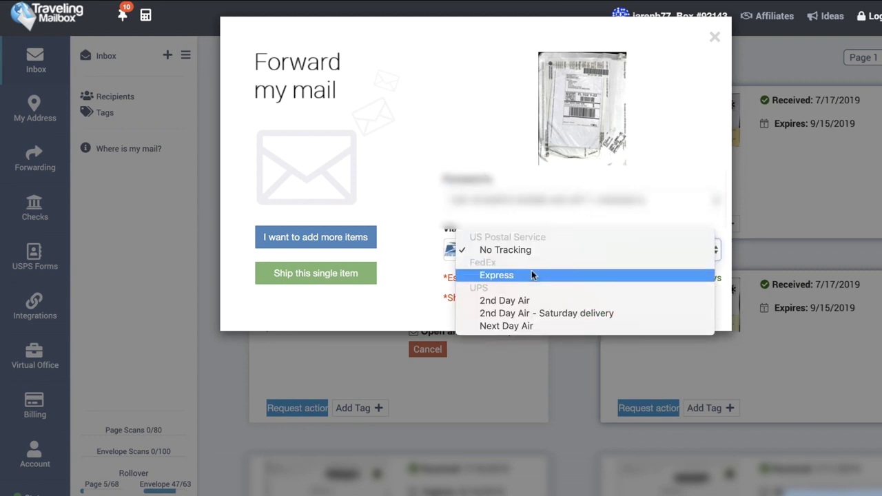
left_click(452, 235)
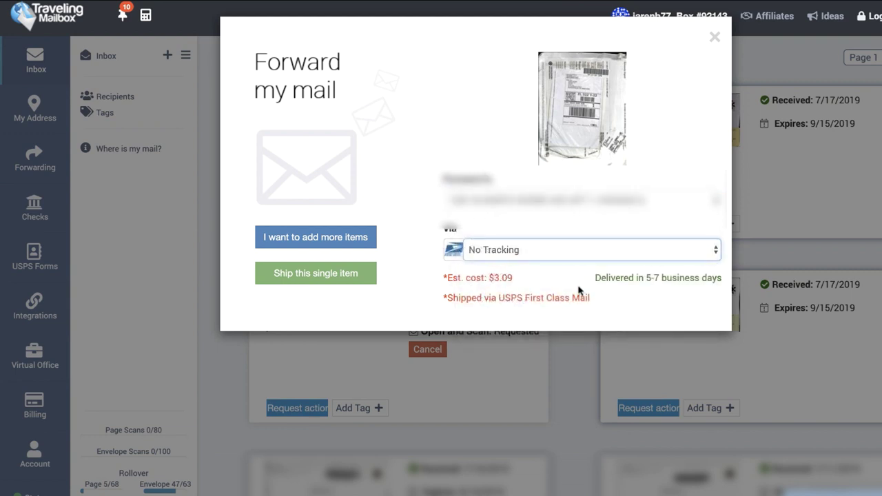
left_click_drag(472, 275, 445, 277)
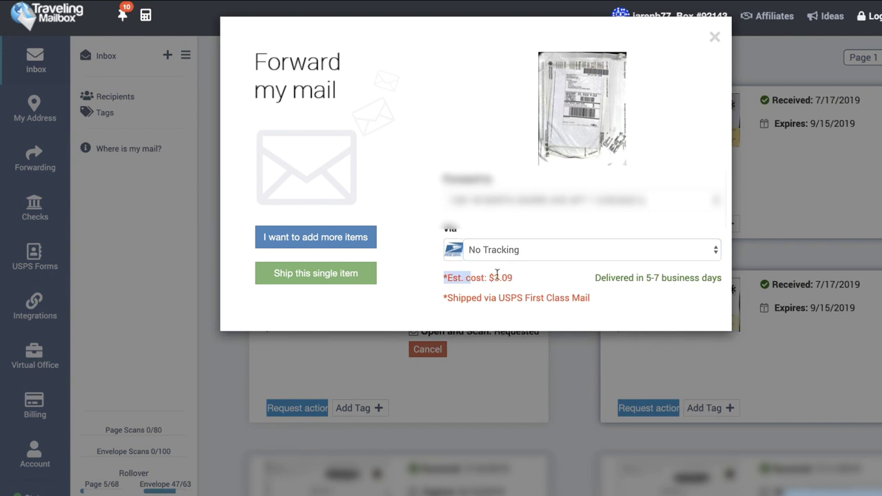
left_click_drag(501, 277, 505, 252)
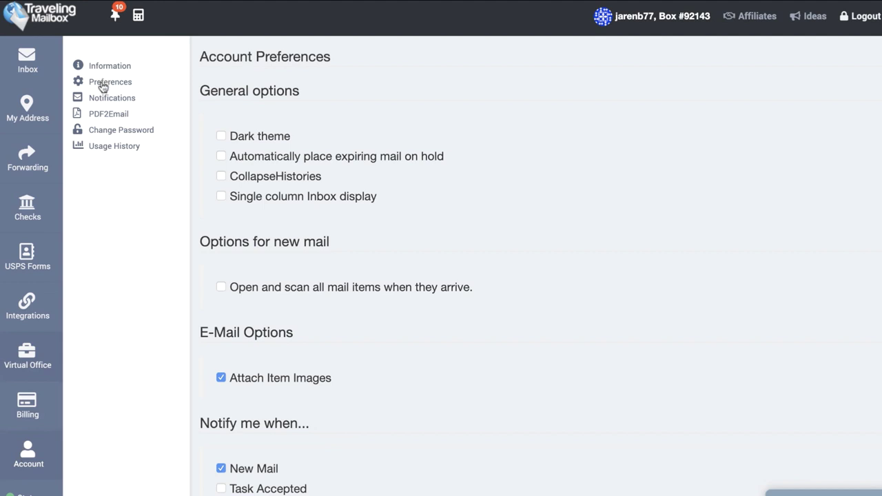
scroll(204, 93, "down", 1)
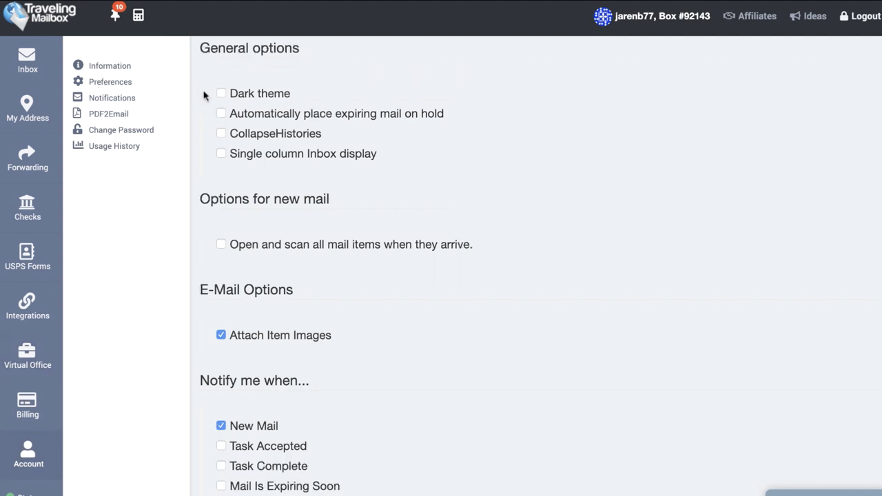
Step: Open the Google Drive folder setting under Integrations, keep Virtual Mailbox, and close it
left_click(29, 318)
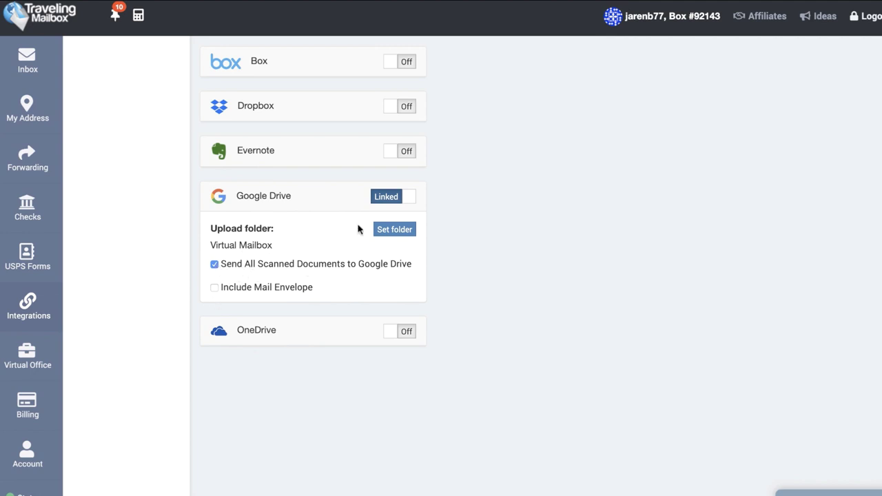
left_click(397, 233)
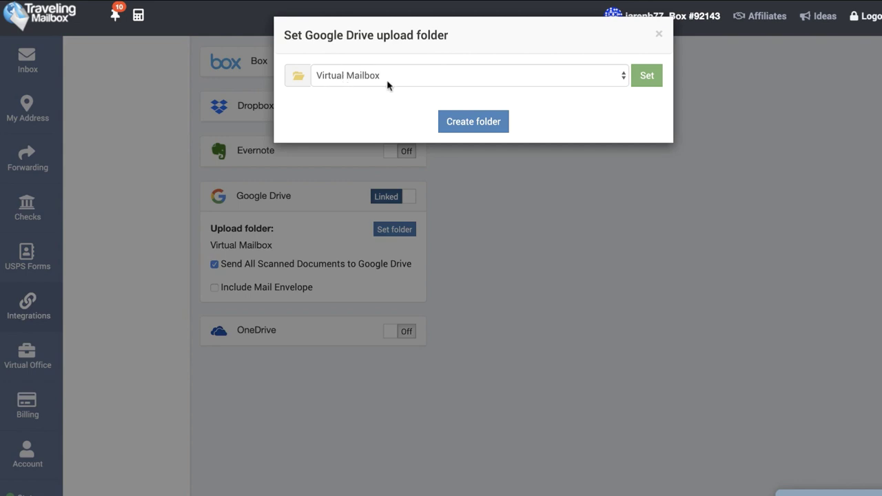
left_click(519, 80)
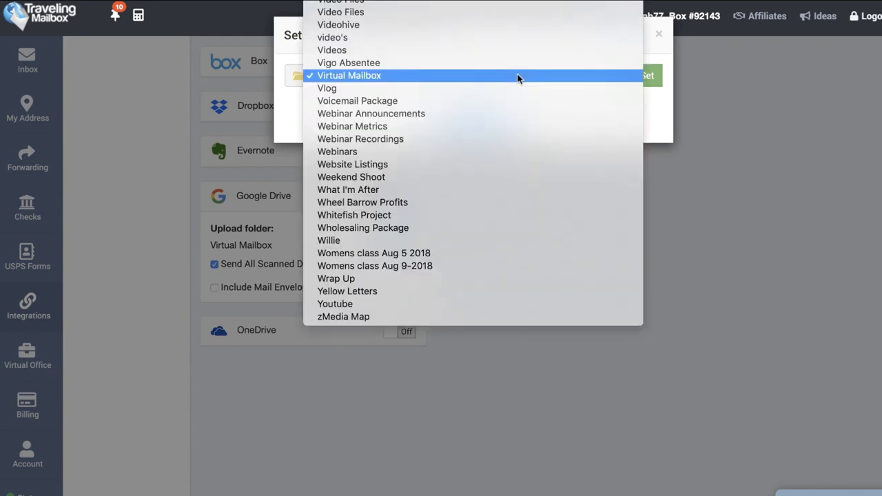
scroll(463, 62, "up", 1)
scroll(478, 128, "up", 2)
left_click(651, 115)
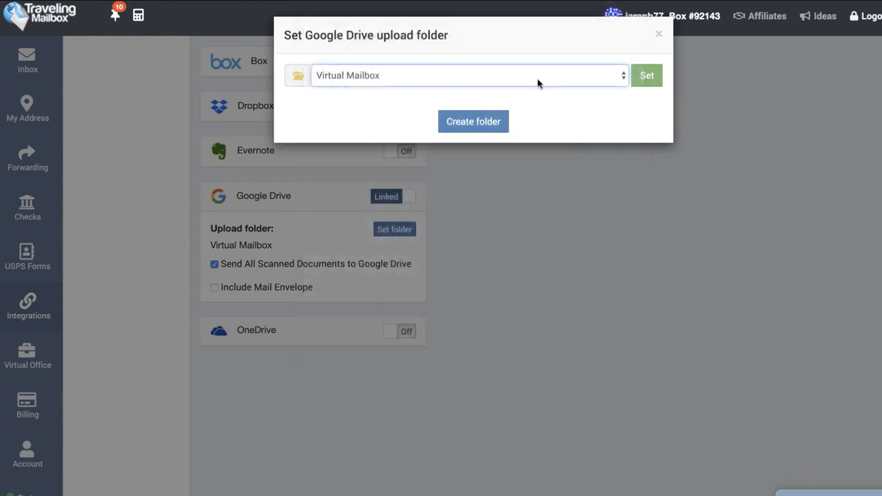
left_click(508, 203)
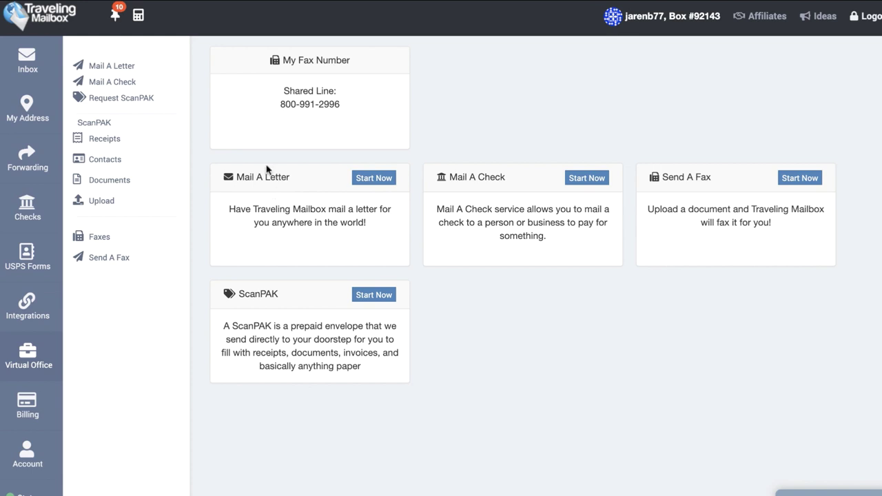
left_click(364, 181)
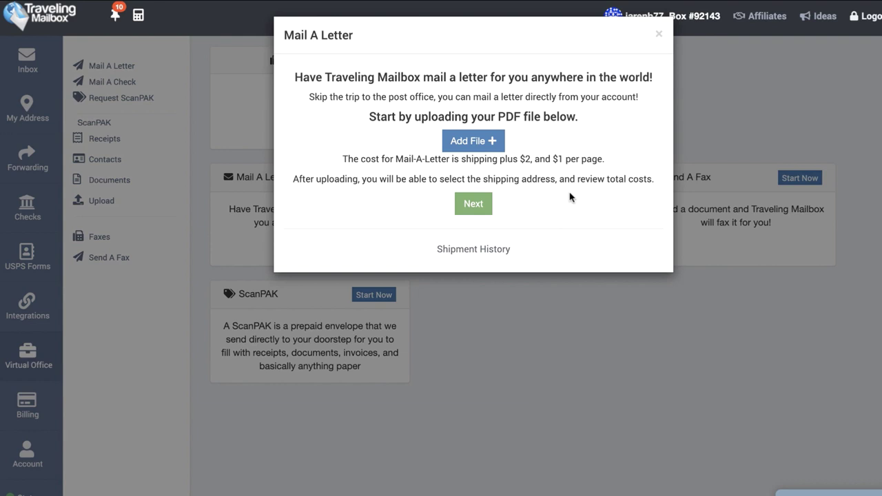
left_click(659, 35)
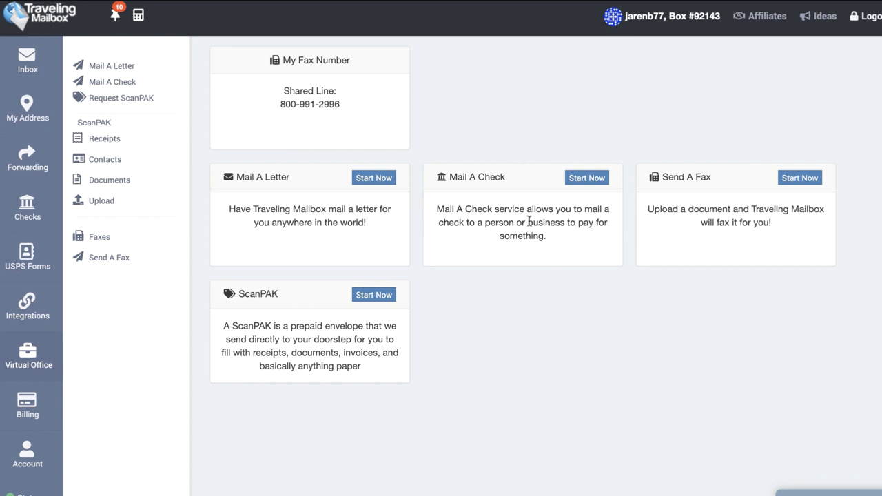
left_click(586, 178)
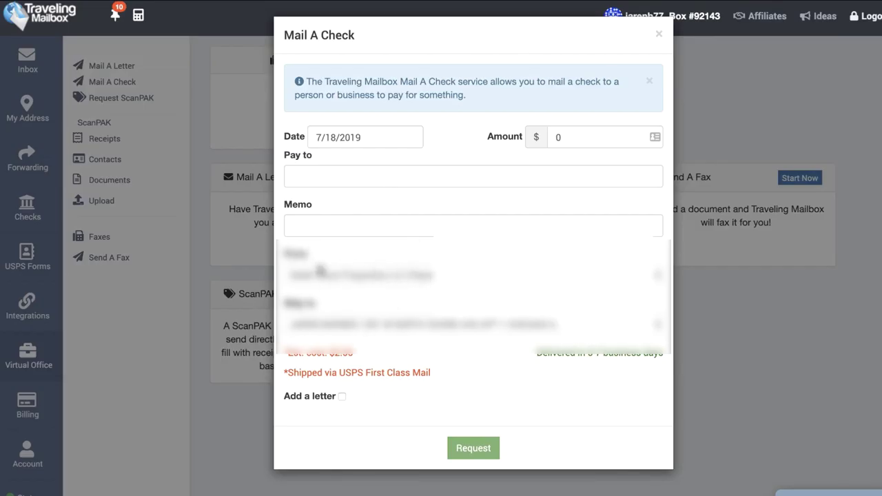
left_click(319, 322)
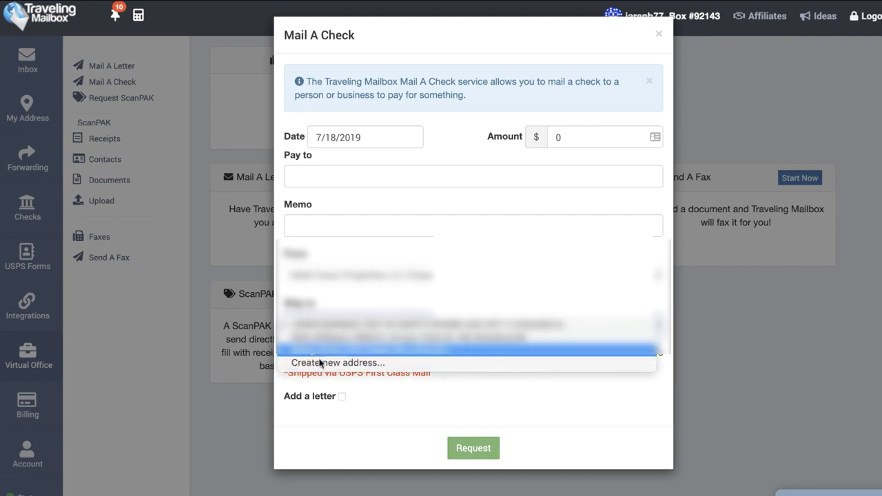
left_click(337, 363)
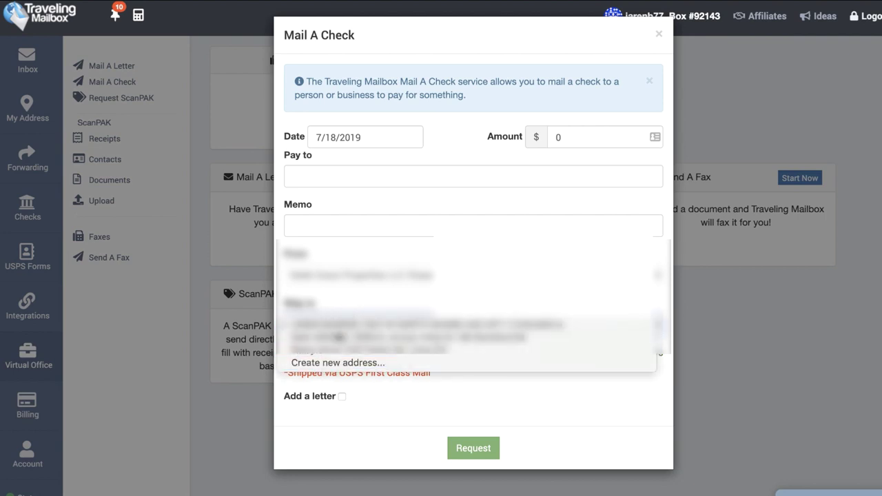
left_click(370, 365)
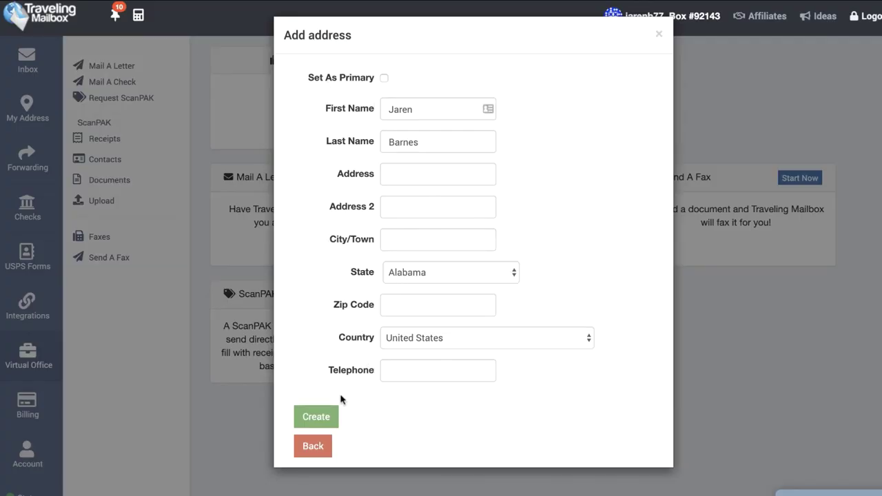
left_click(309, 447)
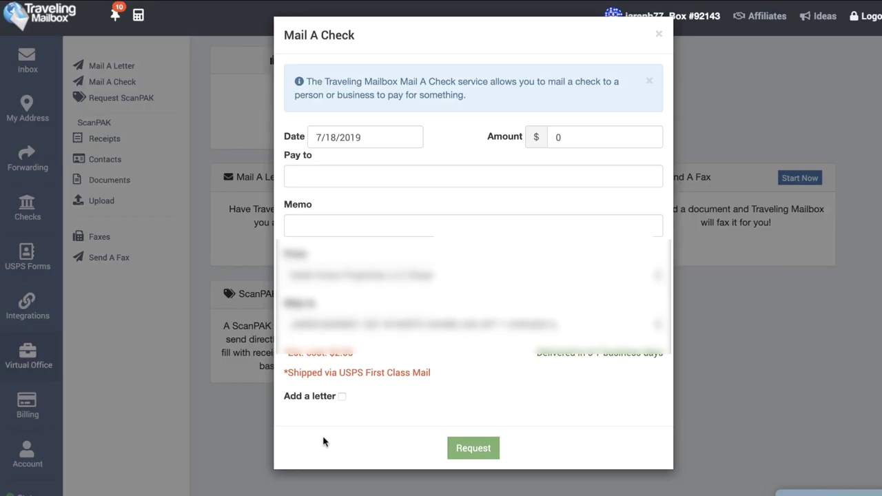
left_click(379, 333)
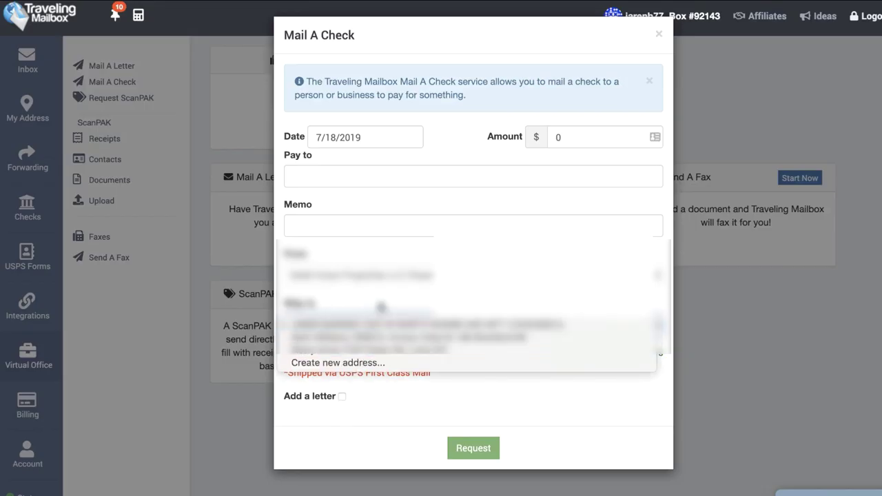
left_click(352, 358)
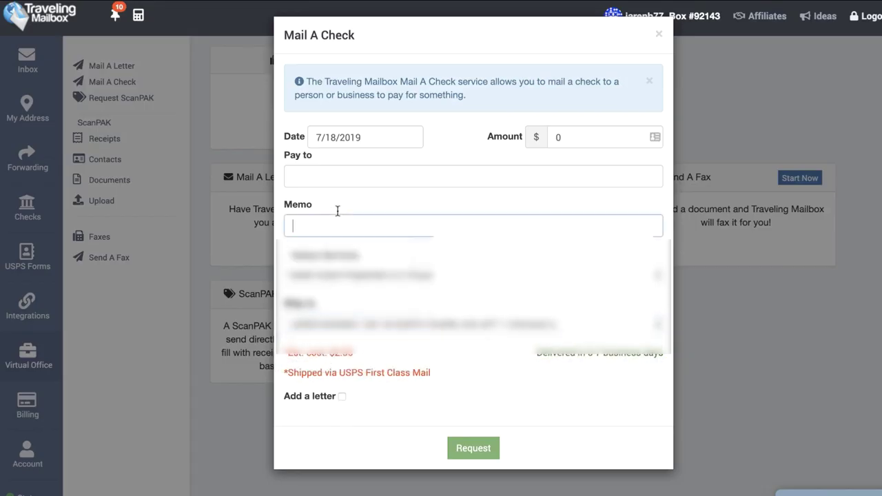
left_click(339, 219)
left_click(573, 141)
left_click(536, 181)
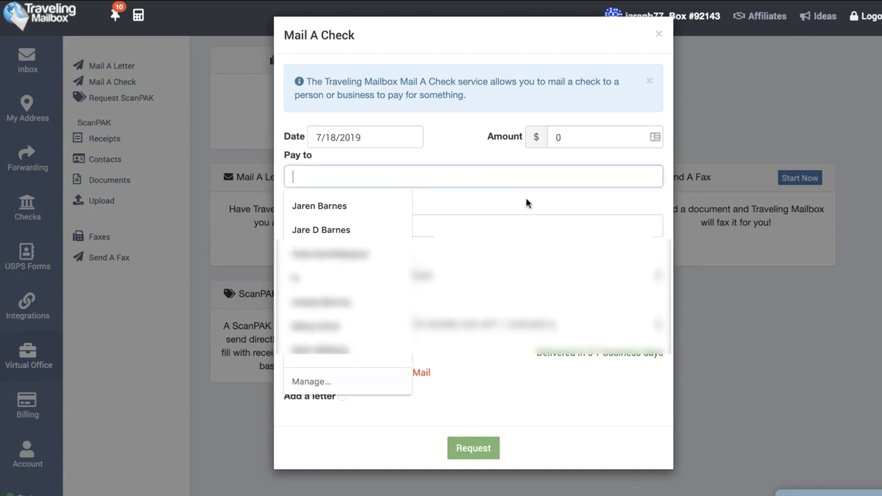
left_click(587, 434)
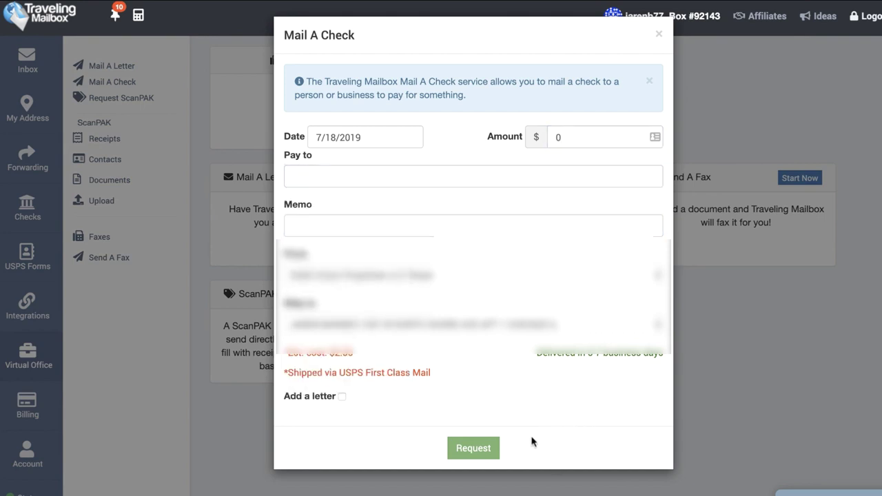
left_click(342, 398)
left_click(342, 398)
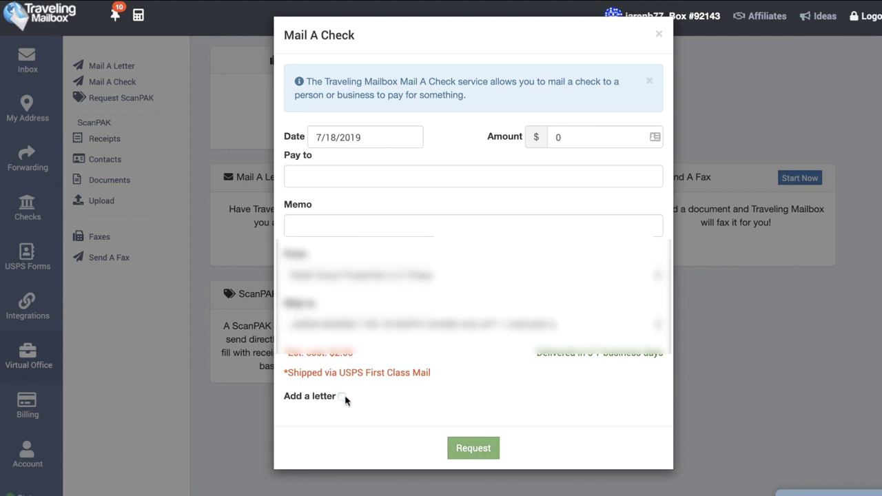
left_click(690, 94)
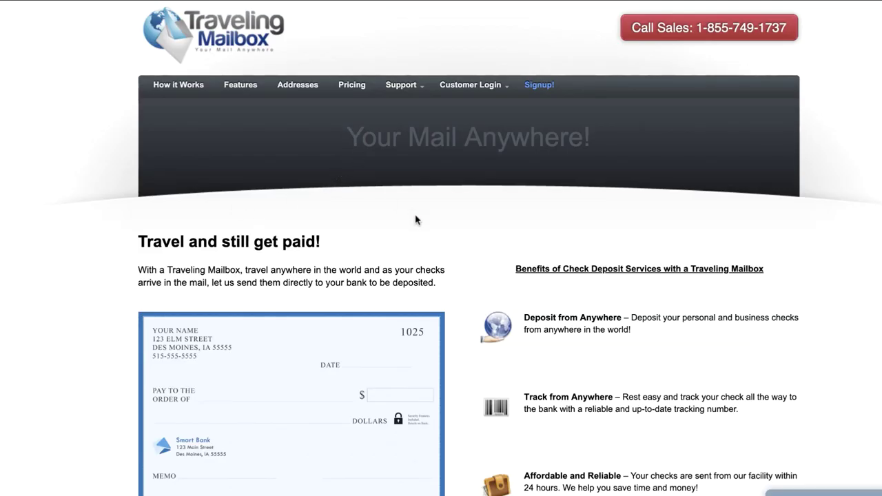
scroll(417, 217, "down", 1)
scroll(419, 213, "down", 7)
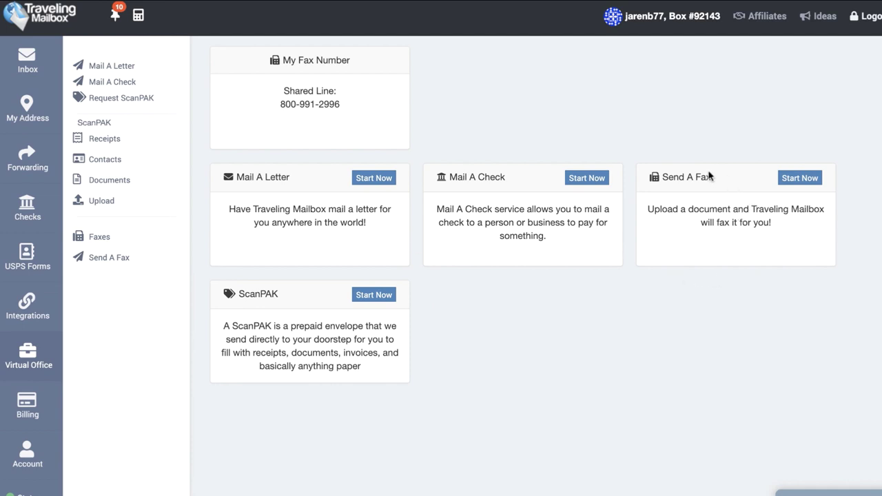
left_click_drag(279, 89, 356, 103)
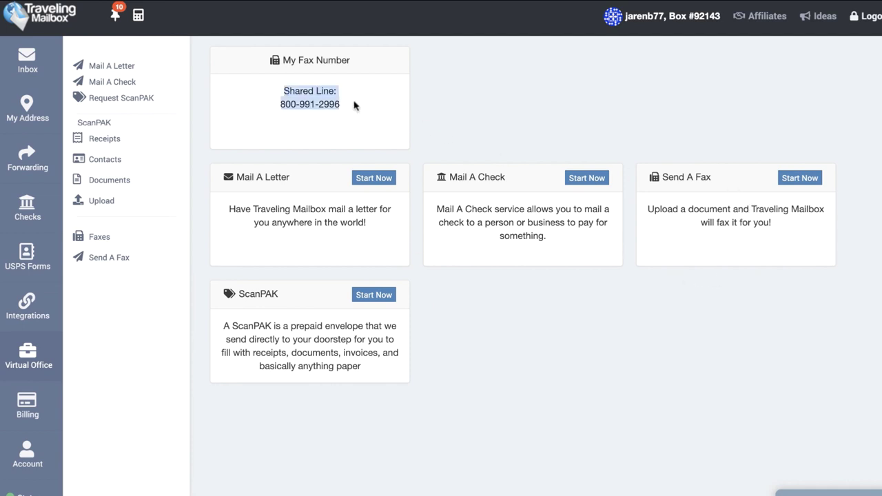
left_click(491, 105)
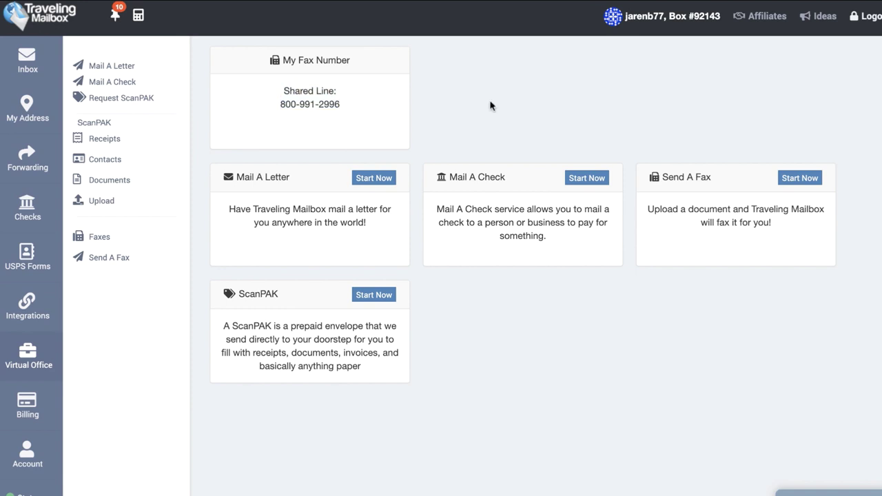